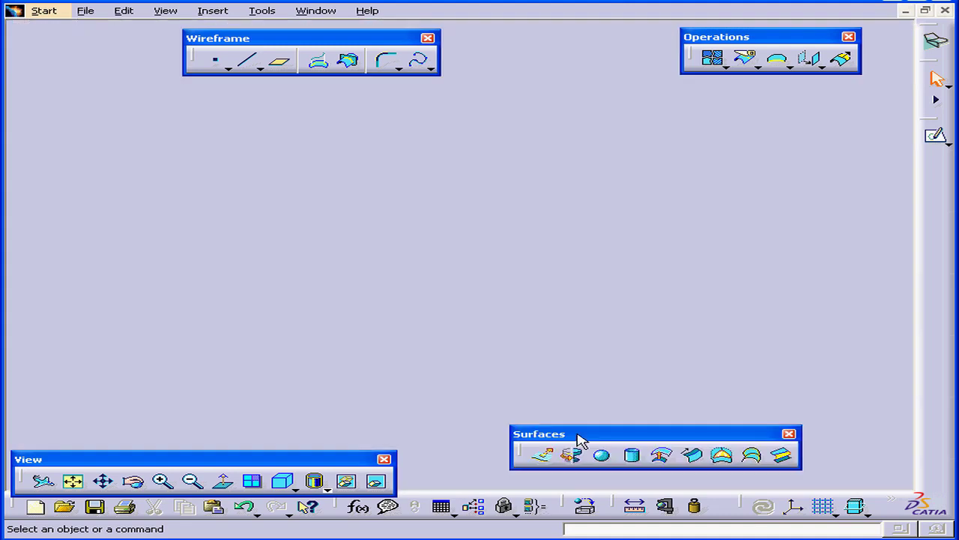
{"action": "left_click", "coordinate": [547, 456]}
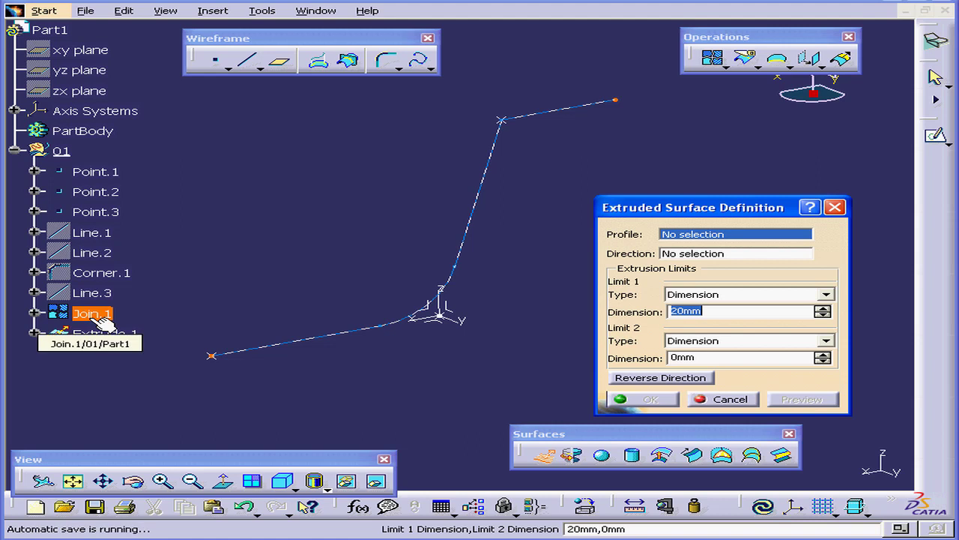
{"action": "left_click", "coordinate": [119, 275]}
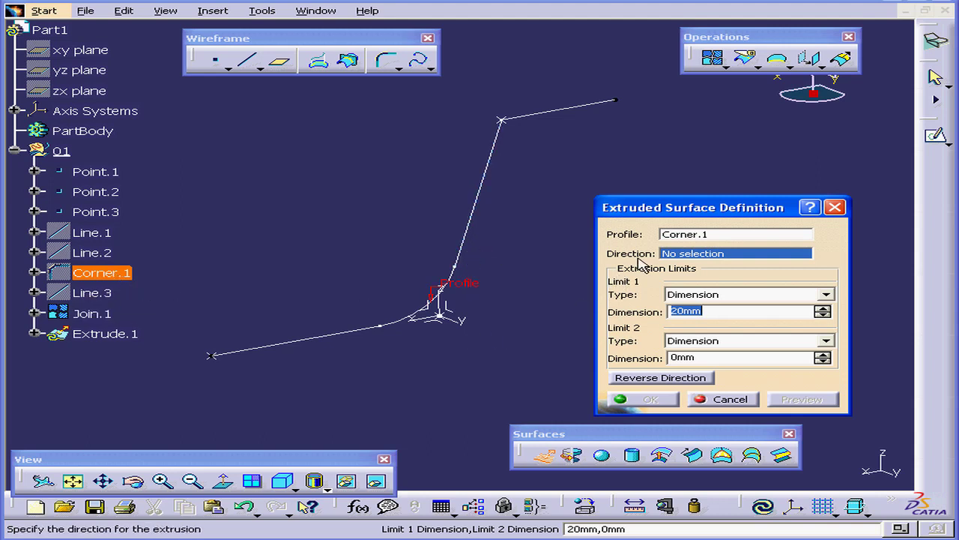
{"action": "left_click", "coordinate": [462, 322]}
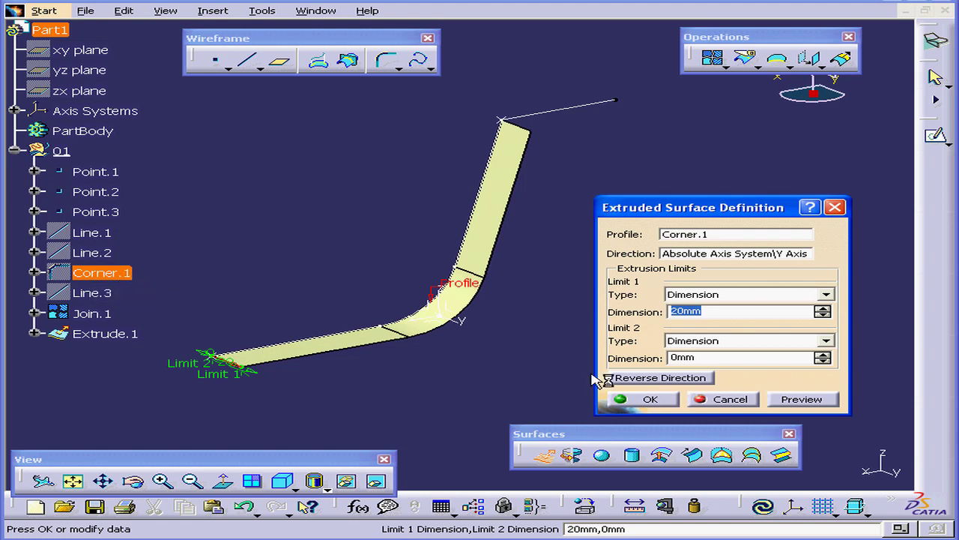
{"action": "left_click", "coordinate": [746, 401]}
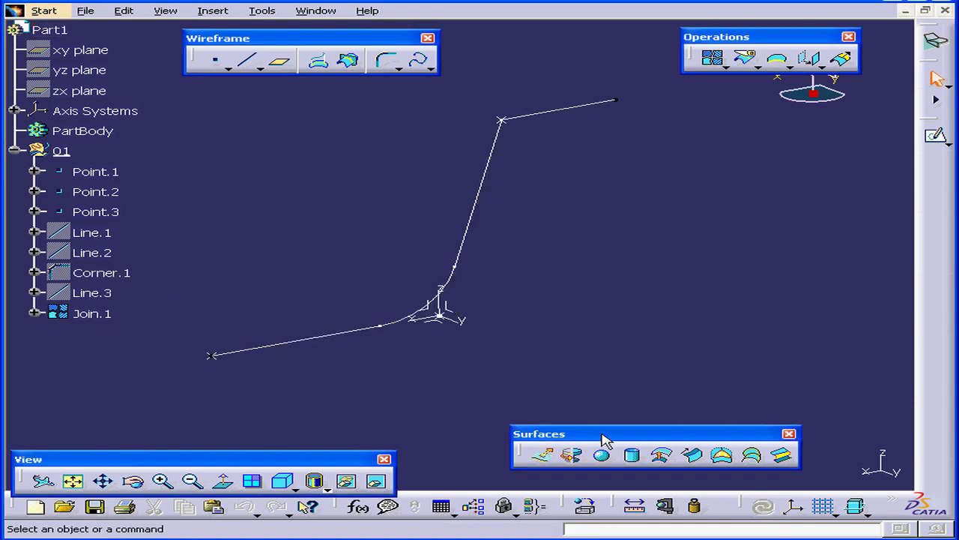
Start an Extruded Surface with Join.1 as the profile and the absolute axis system's Y axis as the direction
{"action": "left_click", "coordinate": [543, 454]}
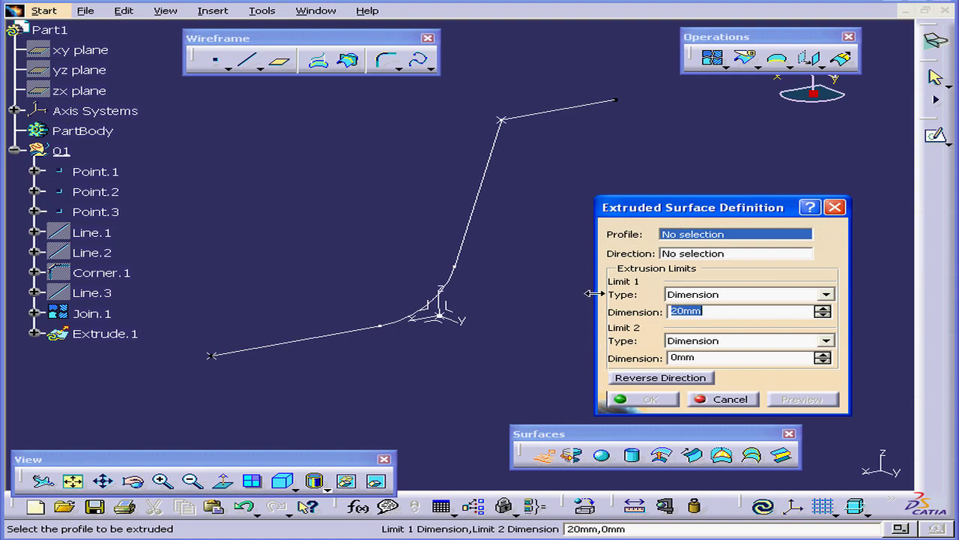
{"action": "left_click", "coordinate": [463, 265]}
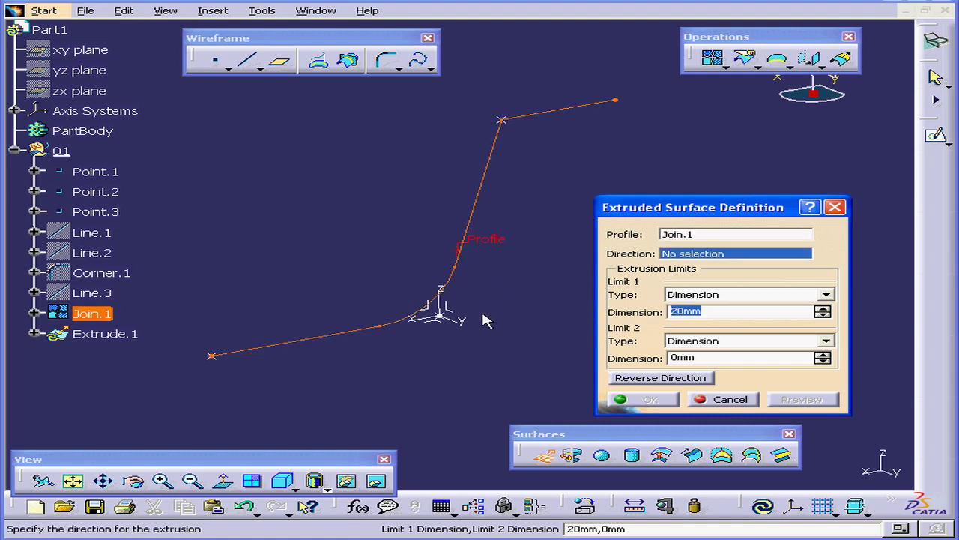
{"action": "left_click", "coordinate": [459, 321]}
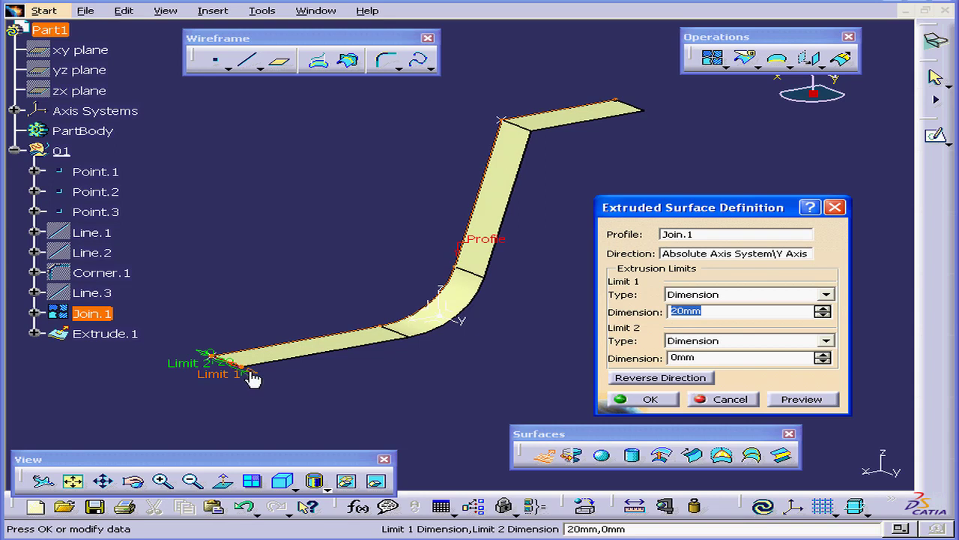
Adjust the extrusion limits with their handles in the model, ending at 67 mm for Limit 1 and -23 mm for Limit 2
{"action": "left_click_drag", "start_coordinate": [251, 377], "coordinate": [272, 383]}
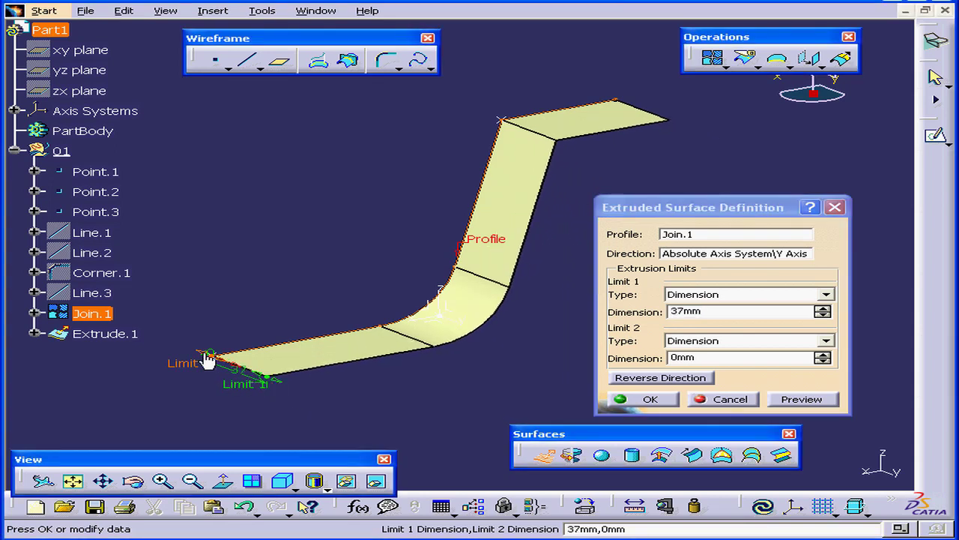
{"action": "mouse_move", "coordinate": [208, 359]}
{"action": "left_mouse_down"}
{"action": "mouse_move", "coordinate": [153, 338]}
{"action": "mouse_move", "coordinate": [195, 362]}
{"action": "left_mouse_up"}
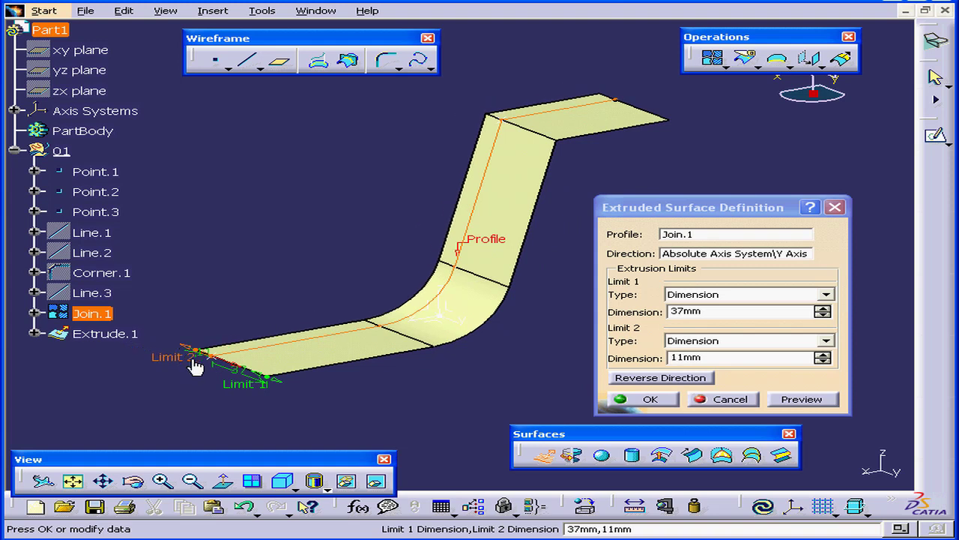
{"action": "left_click_drag", "start_coordinate": [264, 380], "coordinate": [312, 393]}
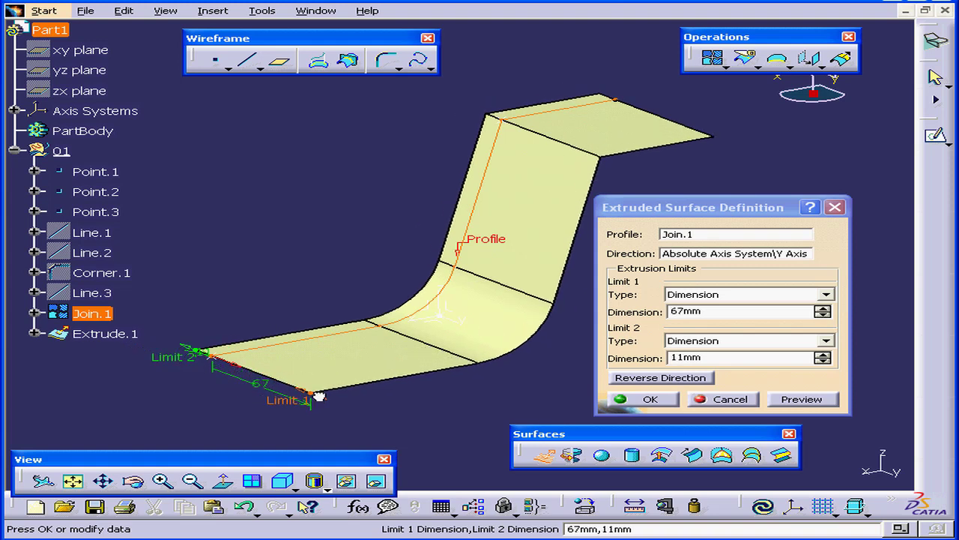
{"action": "left_click_drag", "start_coordinate": [197, 353], "coordinate": [239, 381]}
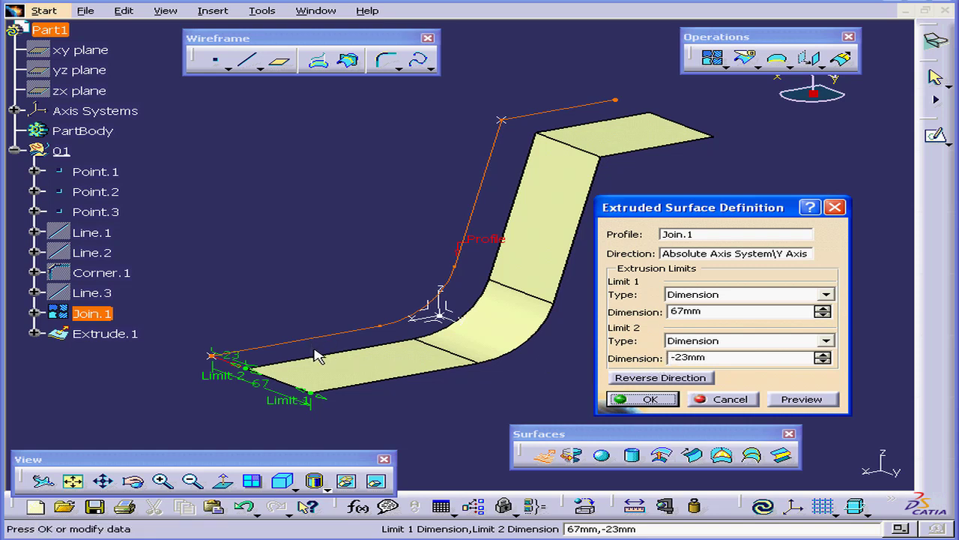
Reverse the extrusion and try the Z axis and the X axis as its direction
{"action": "left_click", "coordinate": [660, 378]}
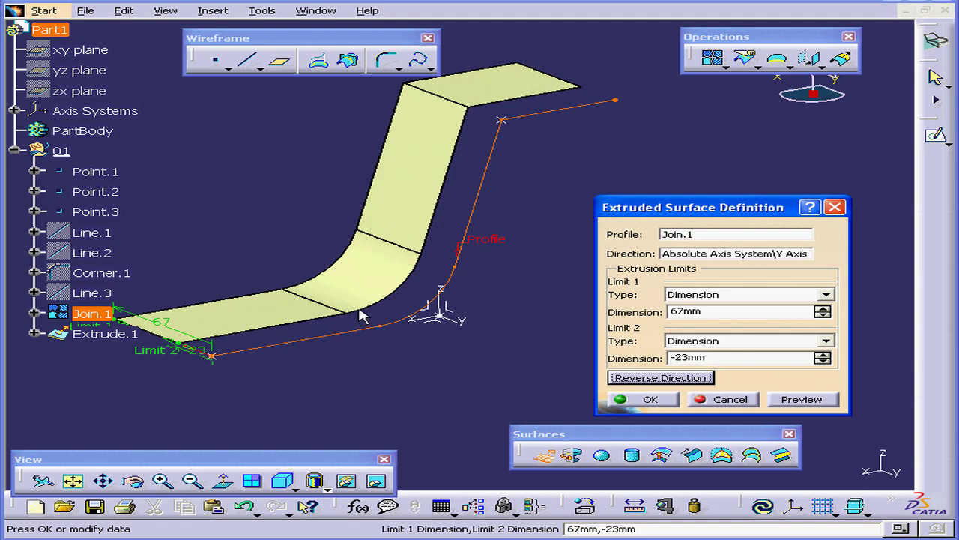
{"action": "left_click", "coordinate": [687, 253]}
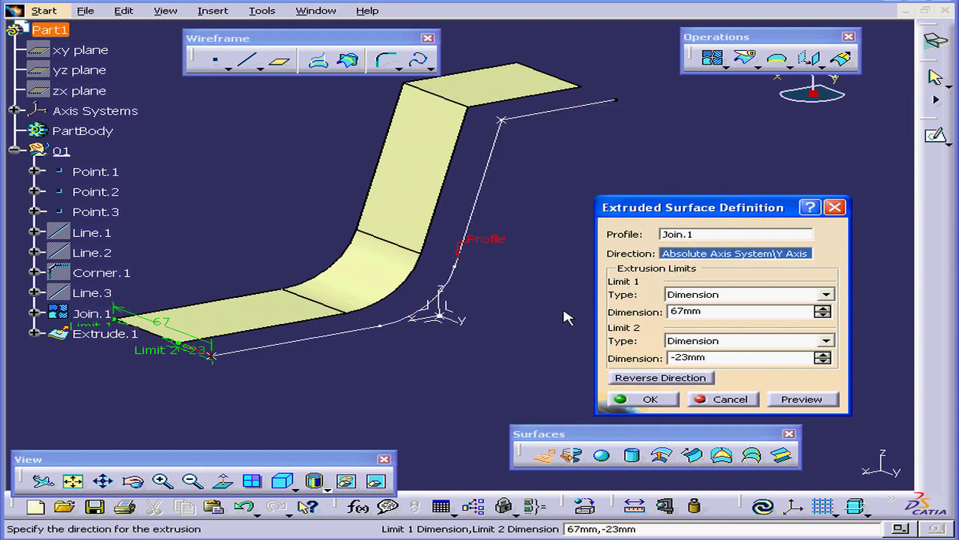
{"action": "left_click", "coordinate": [446, 308]}
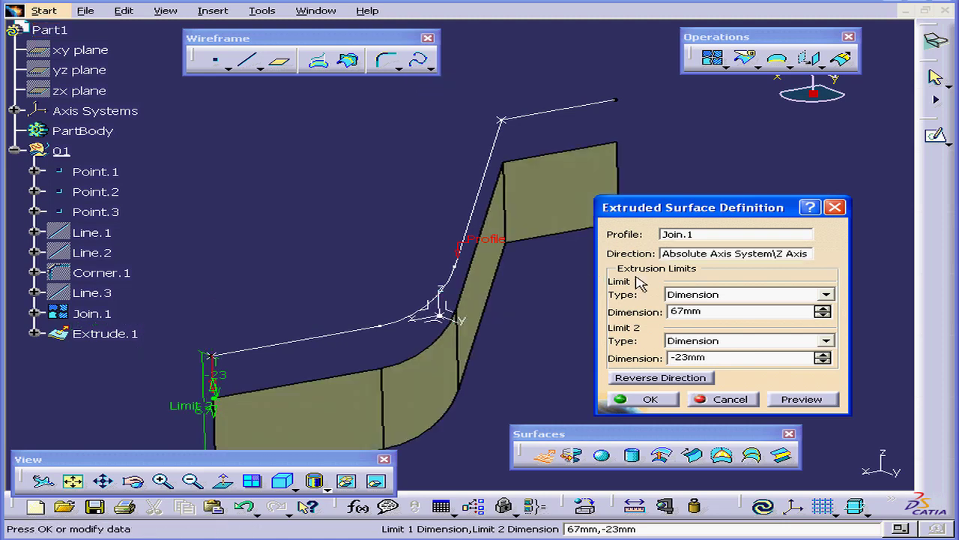
{"action": "left_click", "coordinate": [705, 256]}
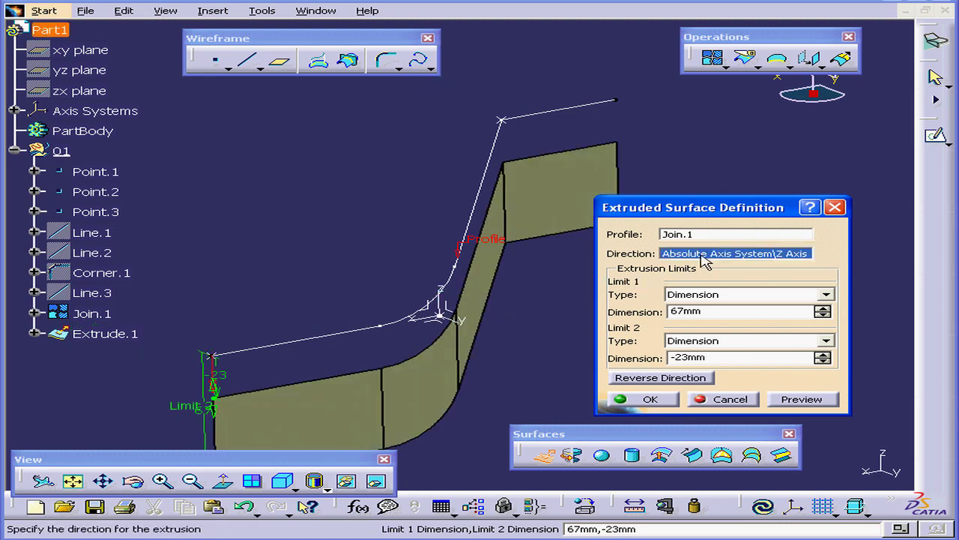
{"action": "left_click", "coordinate": [422, 321]}
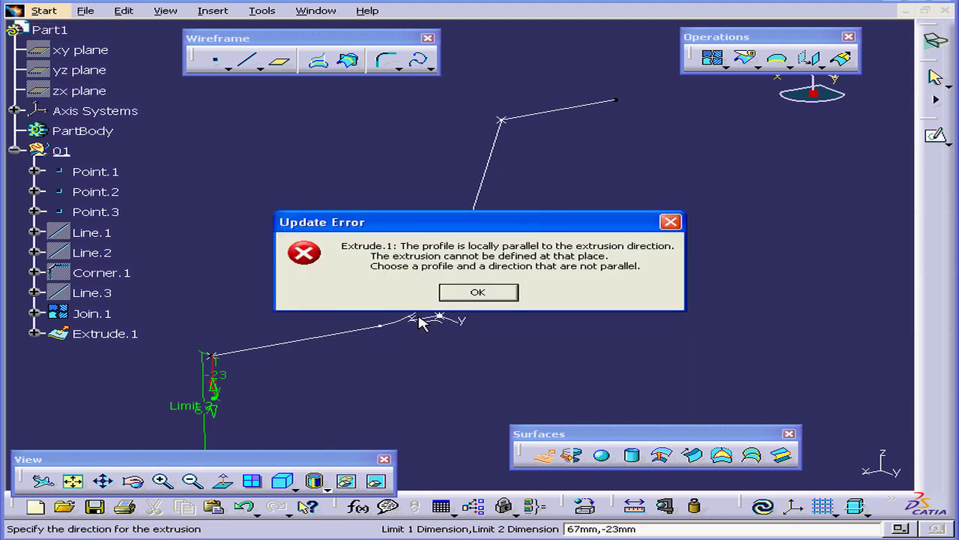
{"action": "left_click", "coordinate": [483, 291]}
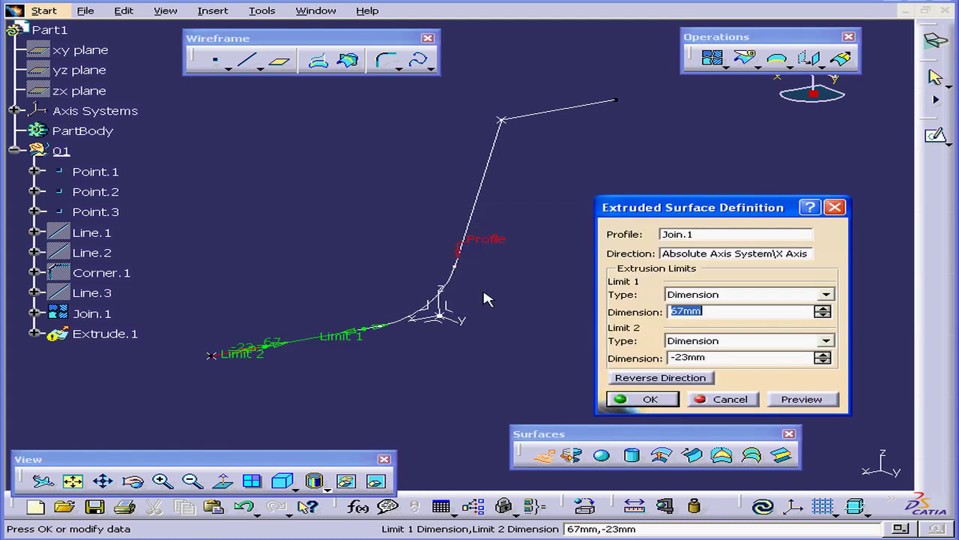
Set the extrusion direction back to the Y axis, reverse it, and set Limit 2 to 0 mm
{"action": "left_click", "coordinate": [721, 253]}
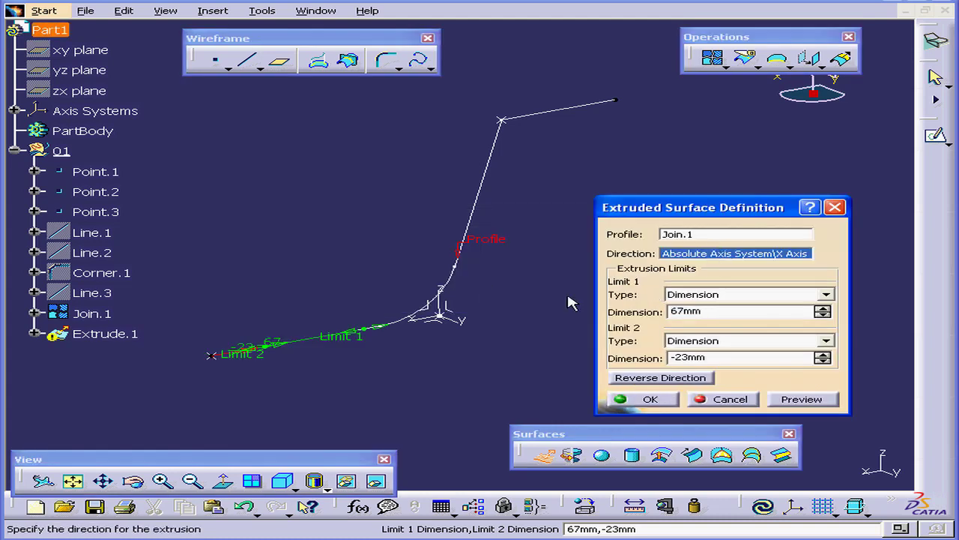
{"action": "left_click", "coordinate": [465, 326]}
{"action": "left_click", "coordinate": [658, 379]}
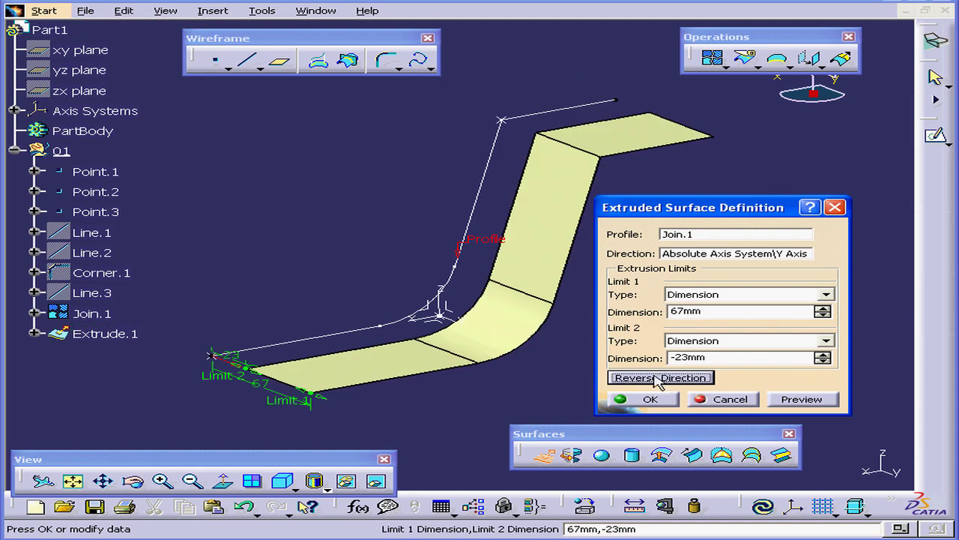
{"action": "left_click_drag", "start_coordinate": [712, 356], "coordinate": [647, 355]}
{"action": "type", "text": "0"}
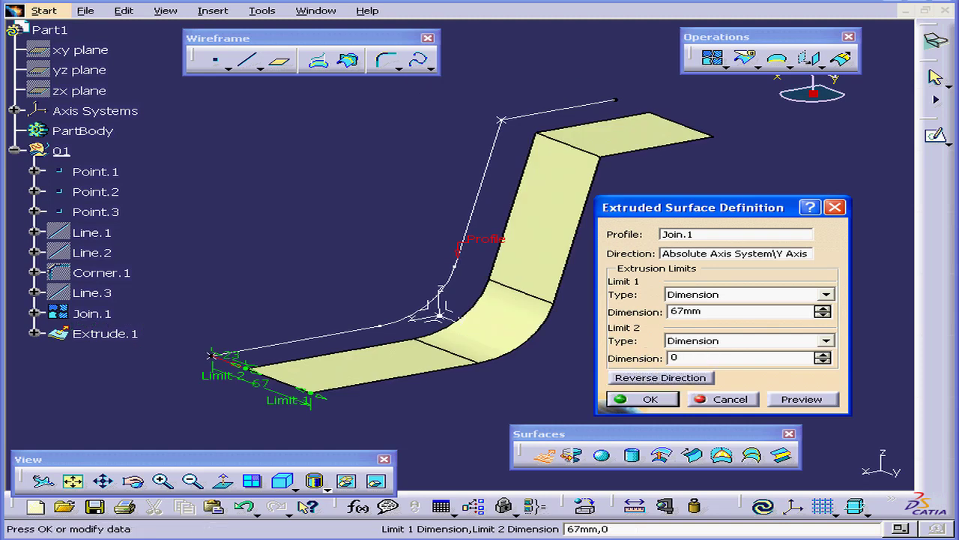
{"action": "key", "text": "Tab"}
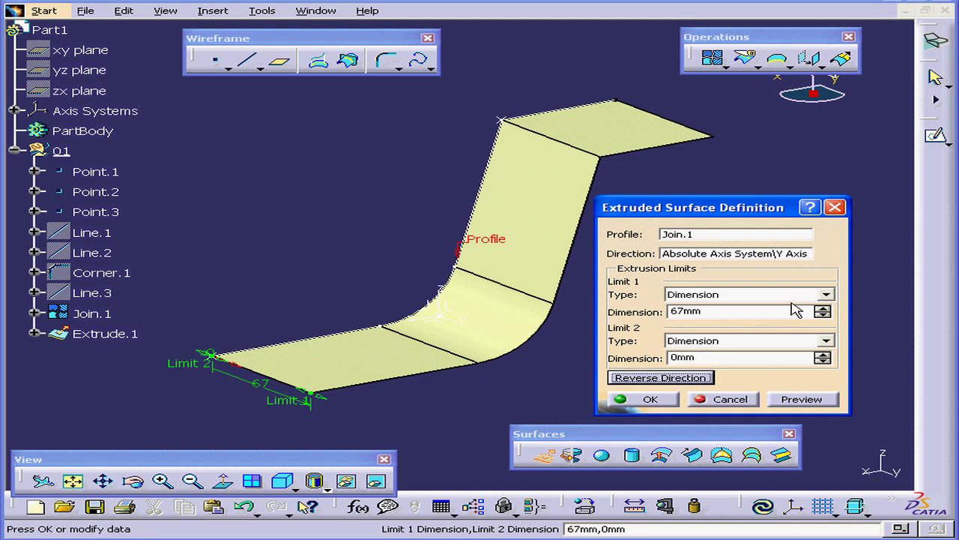
Define Limit 1 as Up-to element, using a new plane offset 40 mm from the zx plane
{"action": "left_click", "coordinate": [826, 296]}
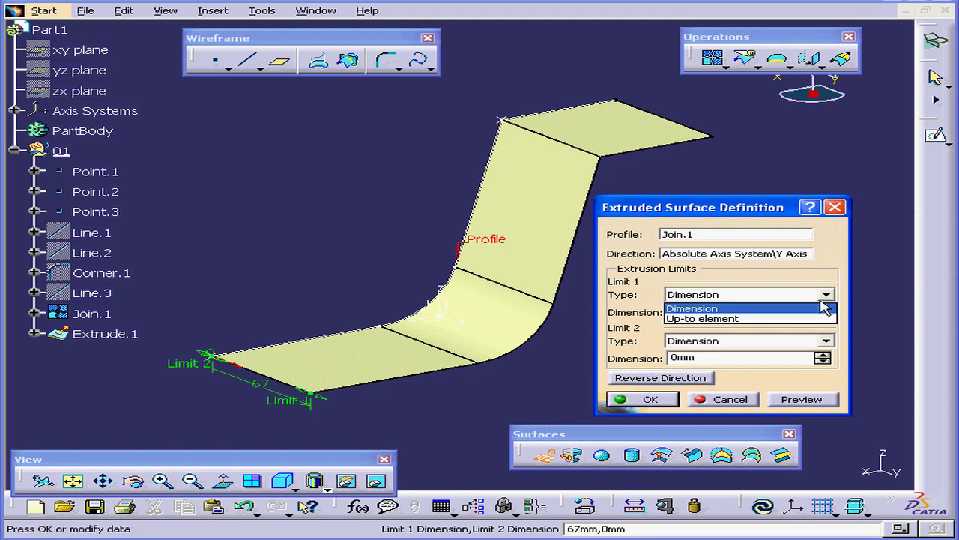
{"action": "left_click", "coordinate": [782, 319]}
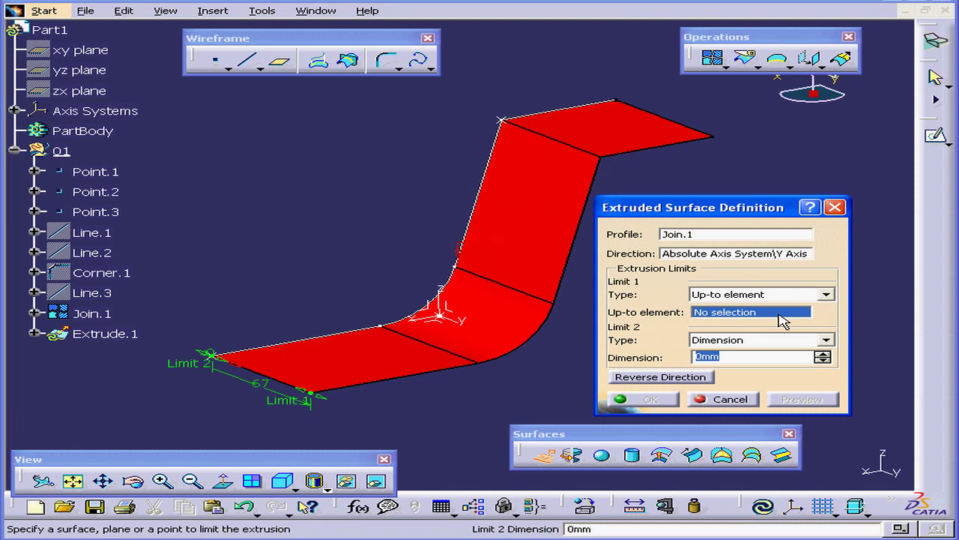
{"action": "right_click", "coordinate": [713, 316]}
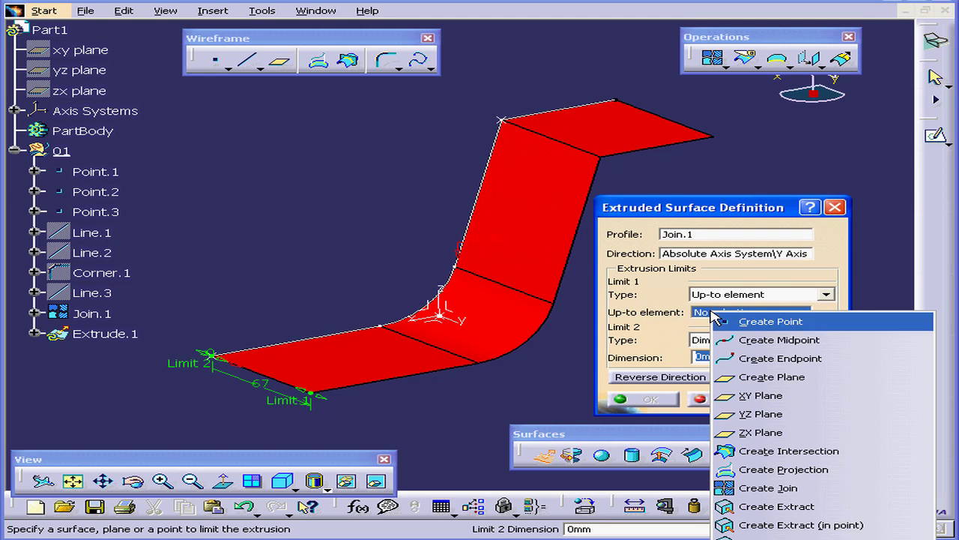
{"action": "left_click", "coordinate": [772, 377]}
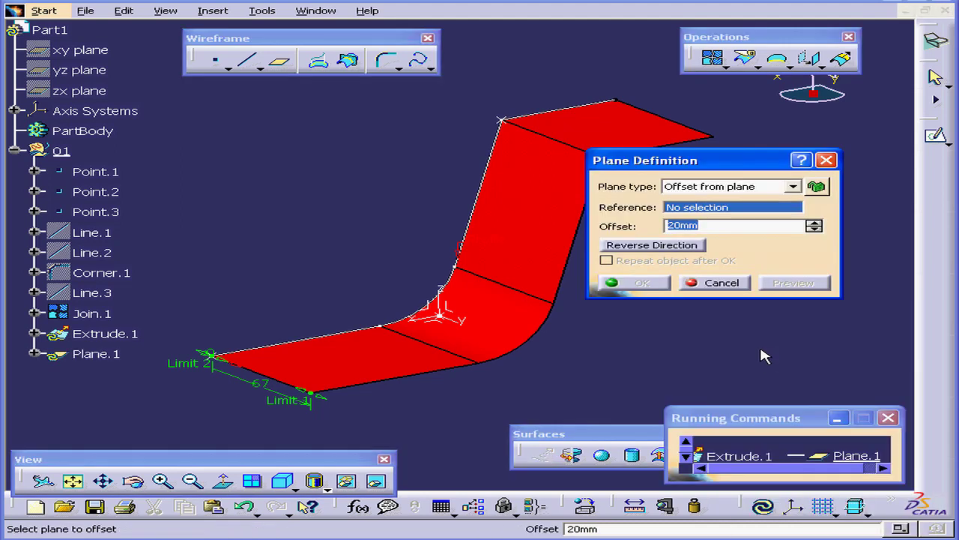
{"action": "left_click", "coordinate": [796, 186]}
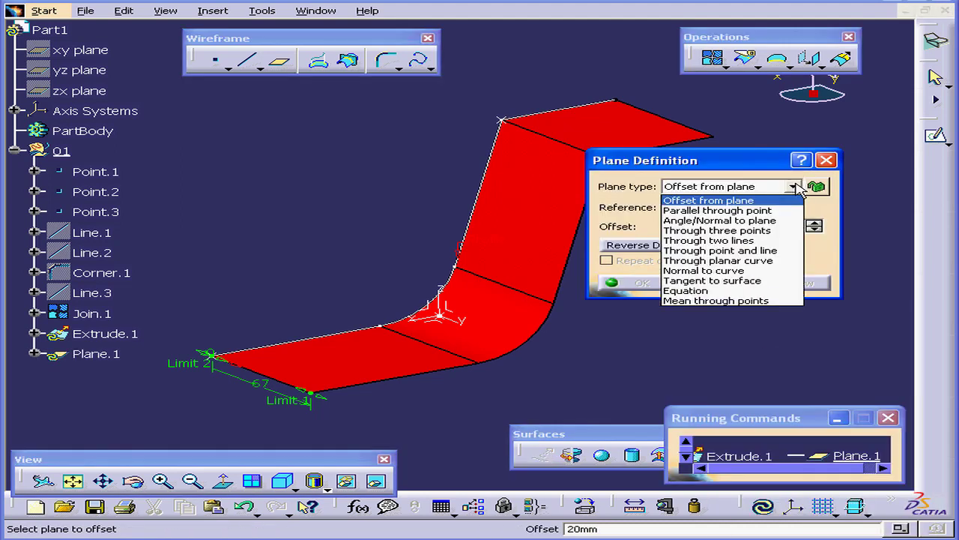
{"action": "left_click", "coordinate": [753, 200]}
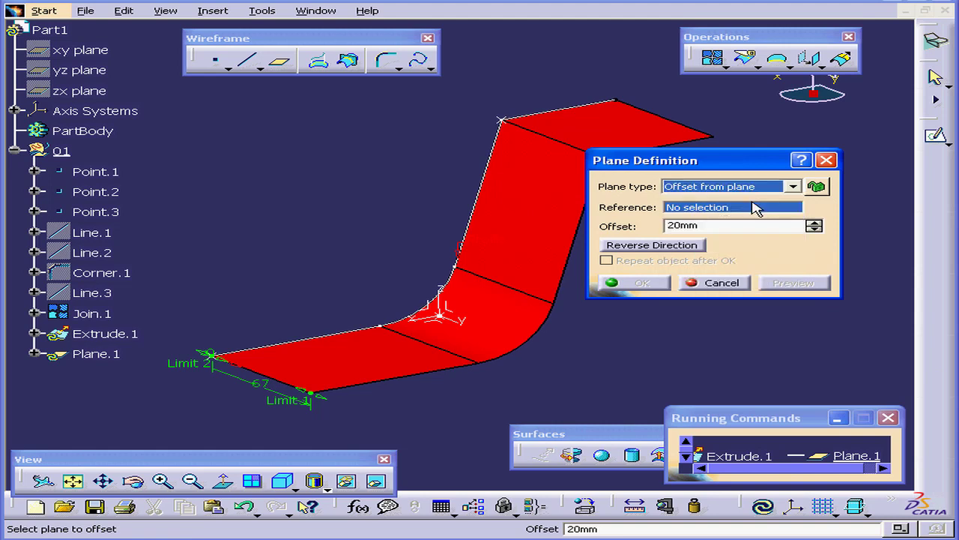
{"action": "left_click", "coordinate": [90, 95]}
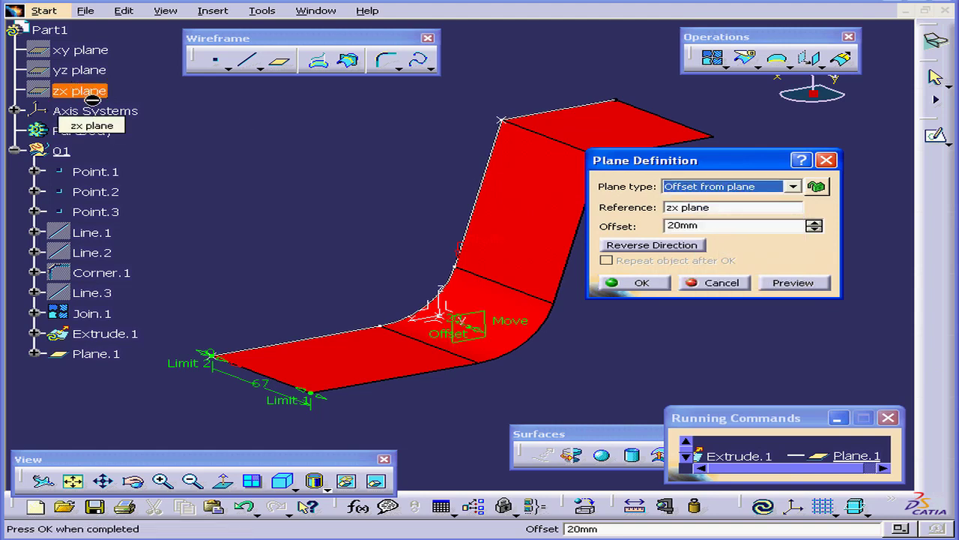
{"action": "left_click_drag", "start_coordinate": [721, 227], "coordinate": [628, 230]}
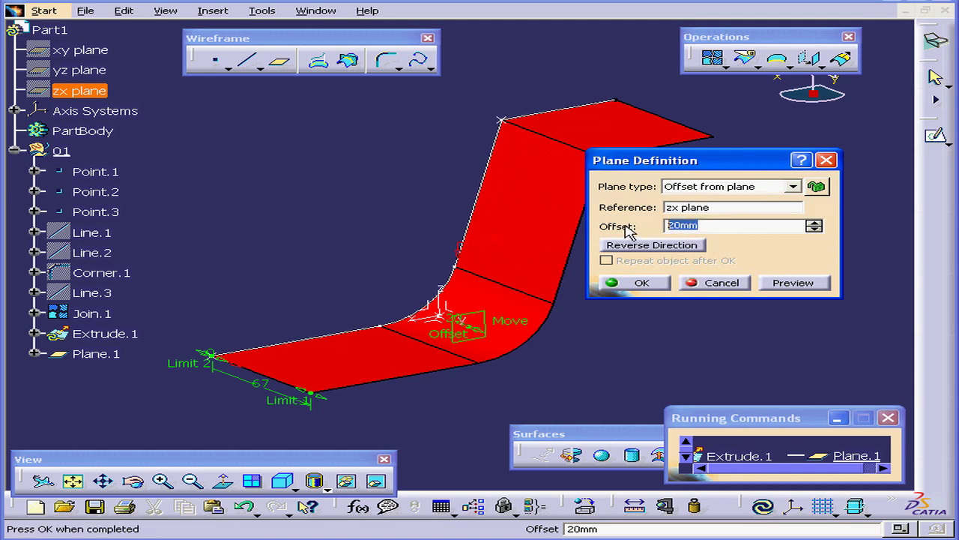
{"action": "type", "text": "4"}
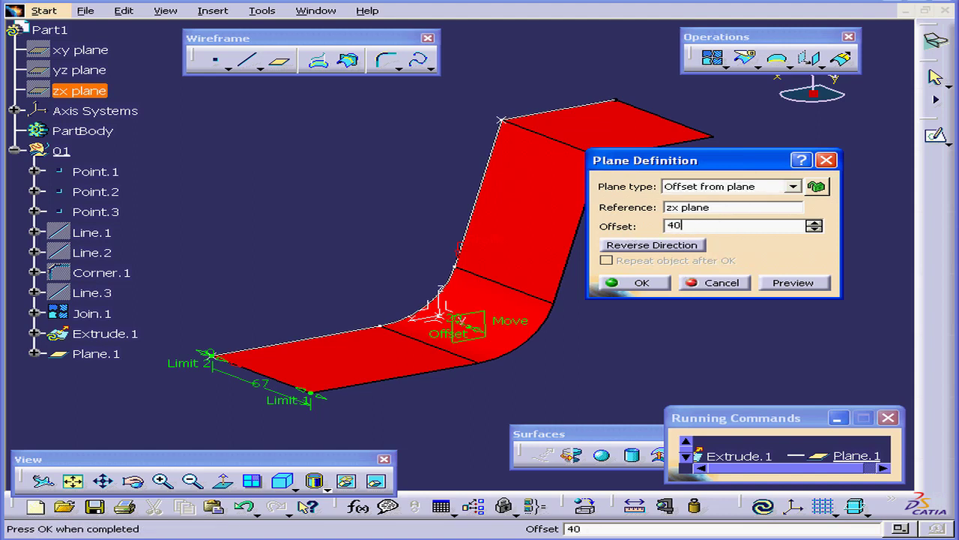
{"action": "type", "text": "0"}
{"action": "key", "text": "Tab"}
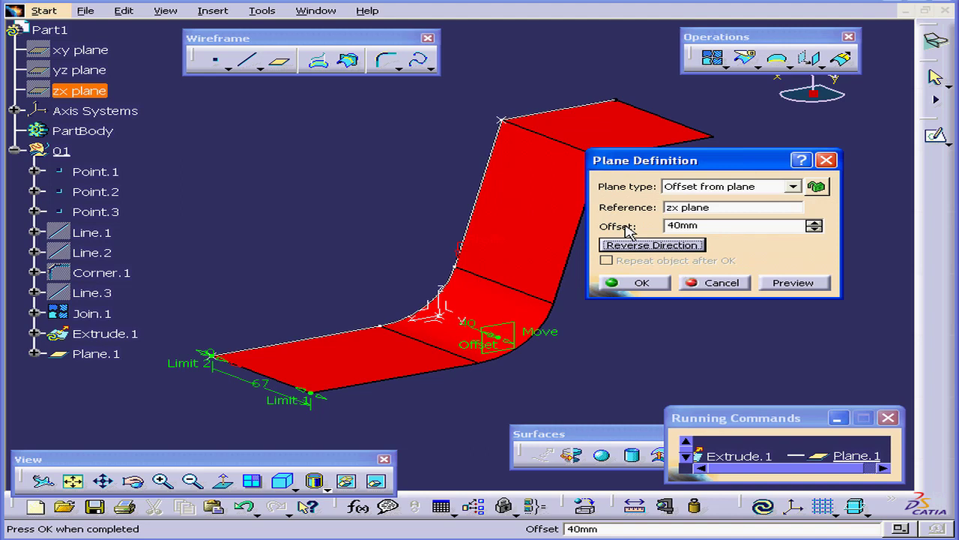
{"action": "left_click", "coordinate": [643, 283]}
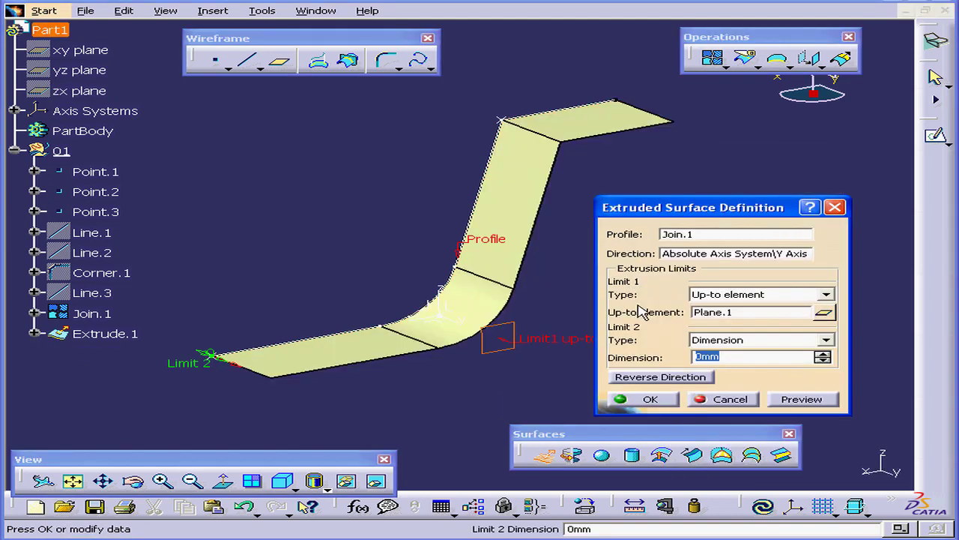
Review the limiting plane's definition from the extrusion settings and create the extruded surface
{"action": "left_click", "coordinate": [828, 315]}
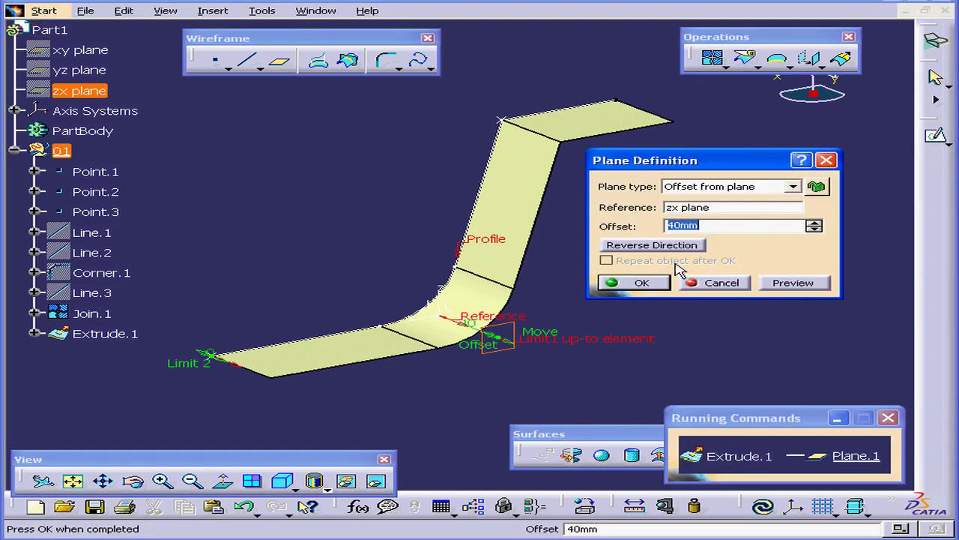
{"action": "left_click", "coordinate": [638, 283]}
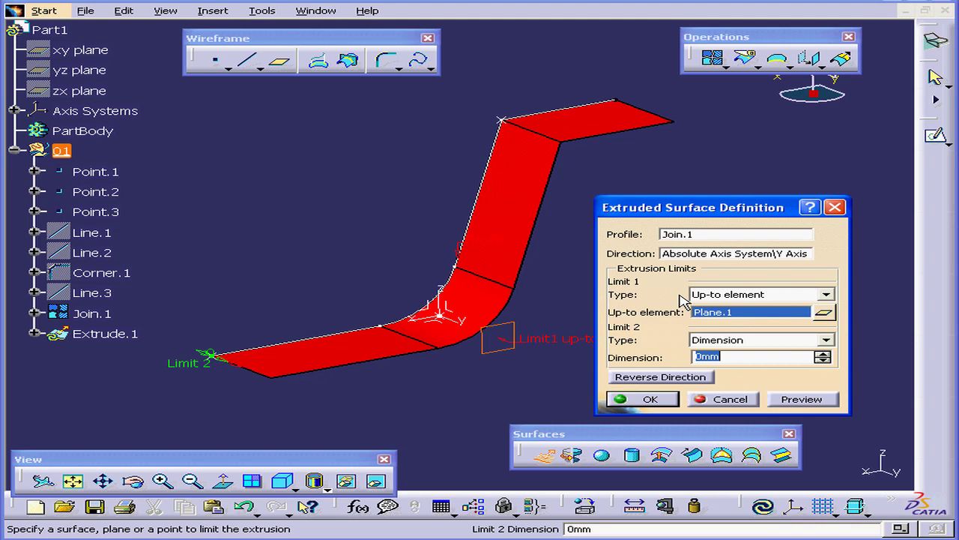
{"action": "left_click", "coordinate": [650, 398]}
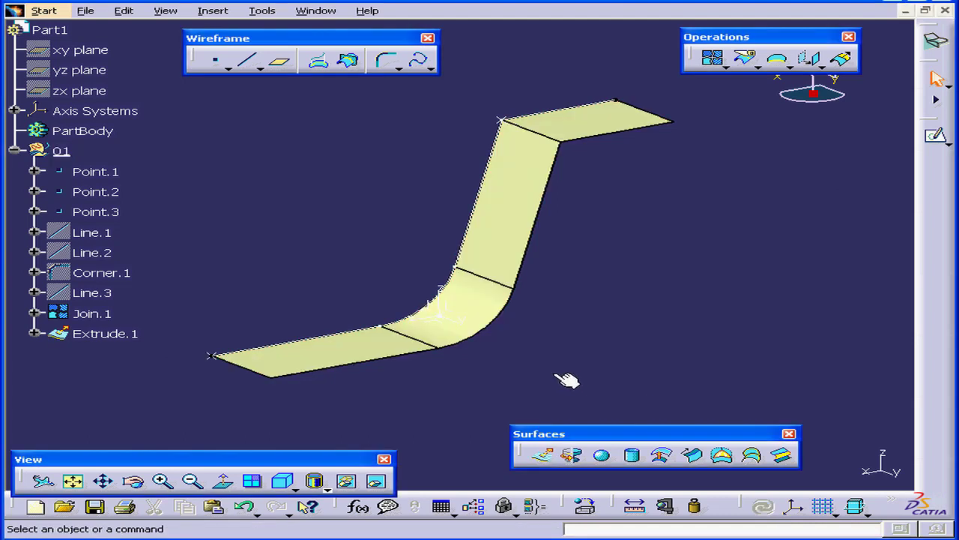
Expand the extruded surface in the tree and view its Lim2 parameter without editing it
{"action": "left_click", "coordinate": [34, 334]}
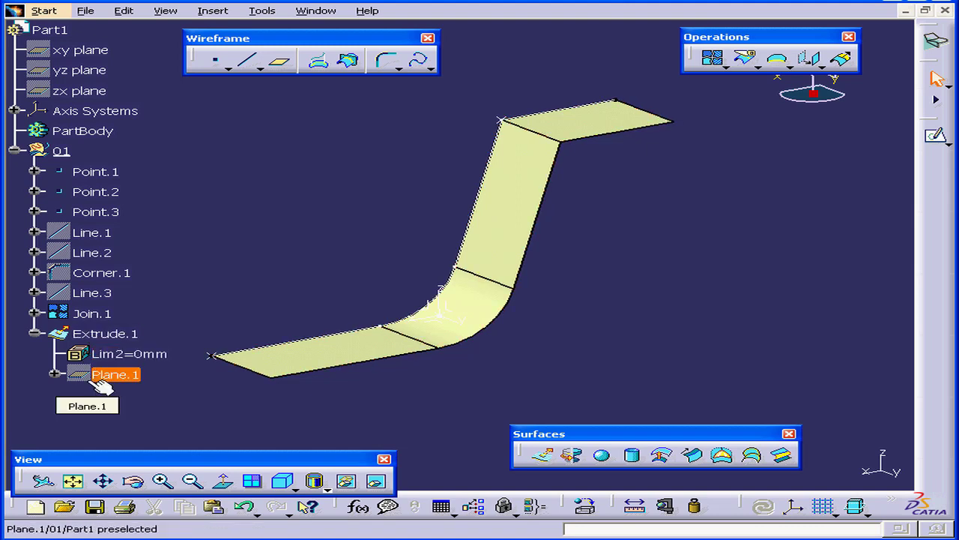
{"action": "left_click", "coordinate": [129, 354]}
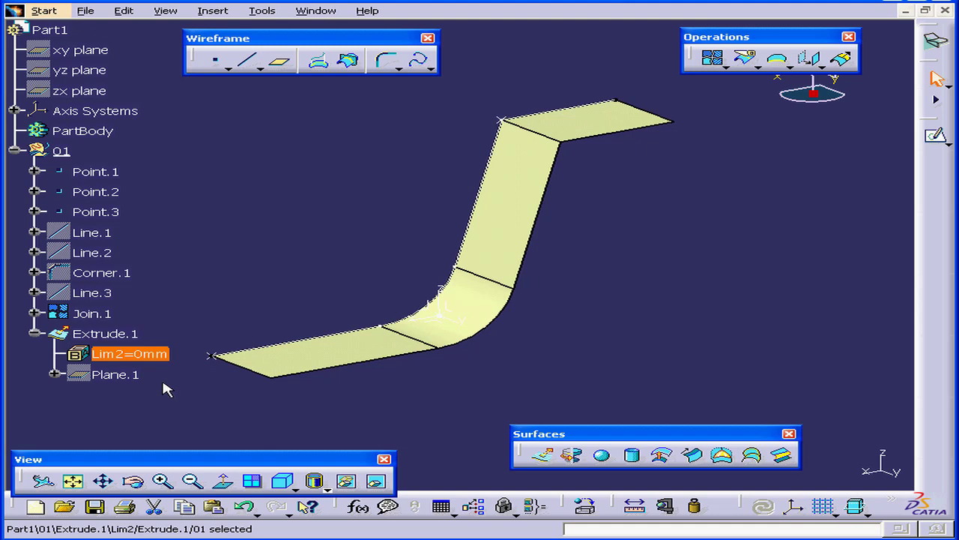
{"action": "double_click", "coordinate": [122, 353]}
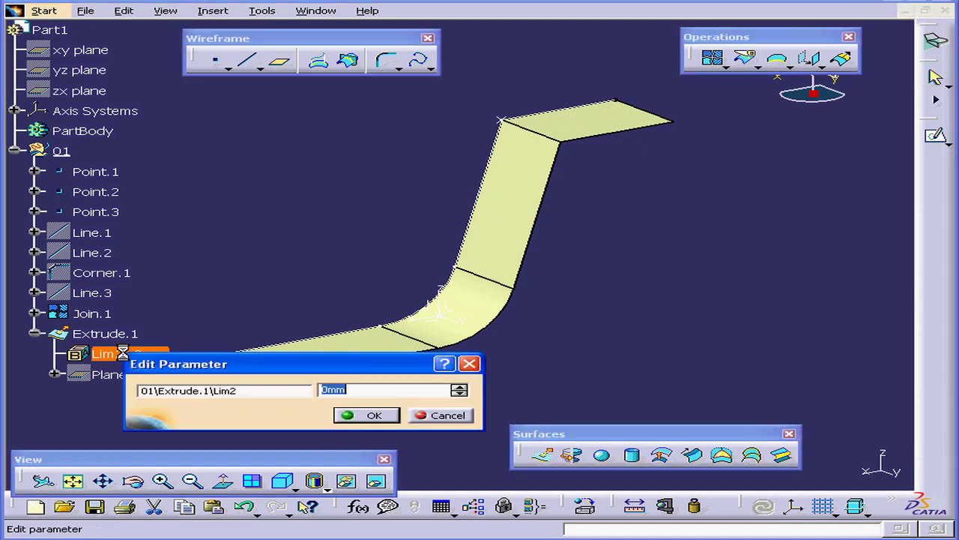
{"action": "left_click_drag", "start_coordinate": [321, 366], "coordinate": [366, 356]}
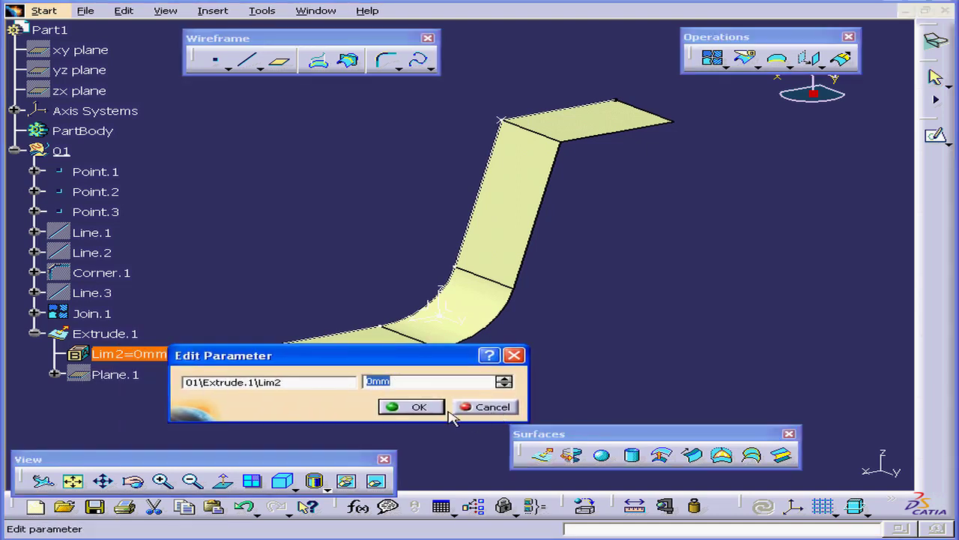
{"action": "left_click", "coordinate": [495, 408]}
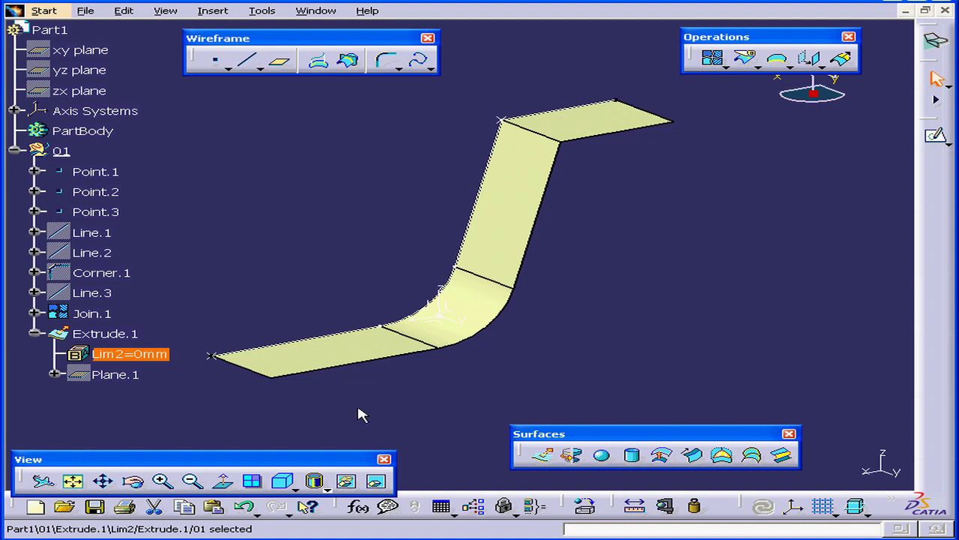